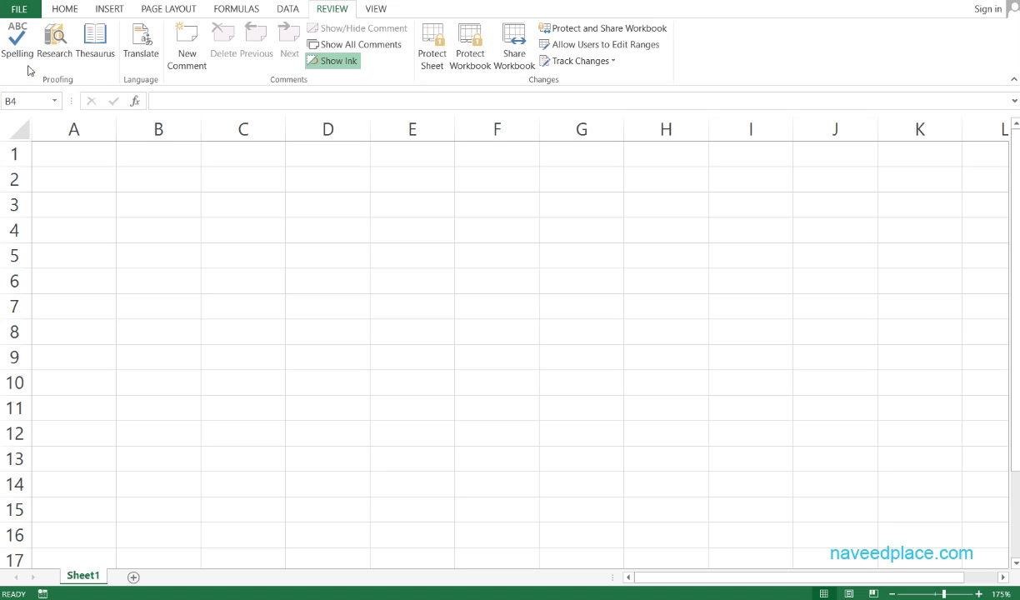
- Enter the sample text ds in cell D4, sd in C4 and ds in C5
left_click(221, 230)
left_click(326, 230)
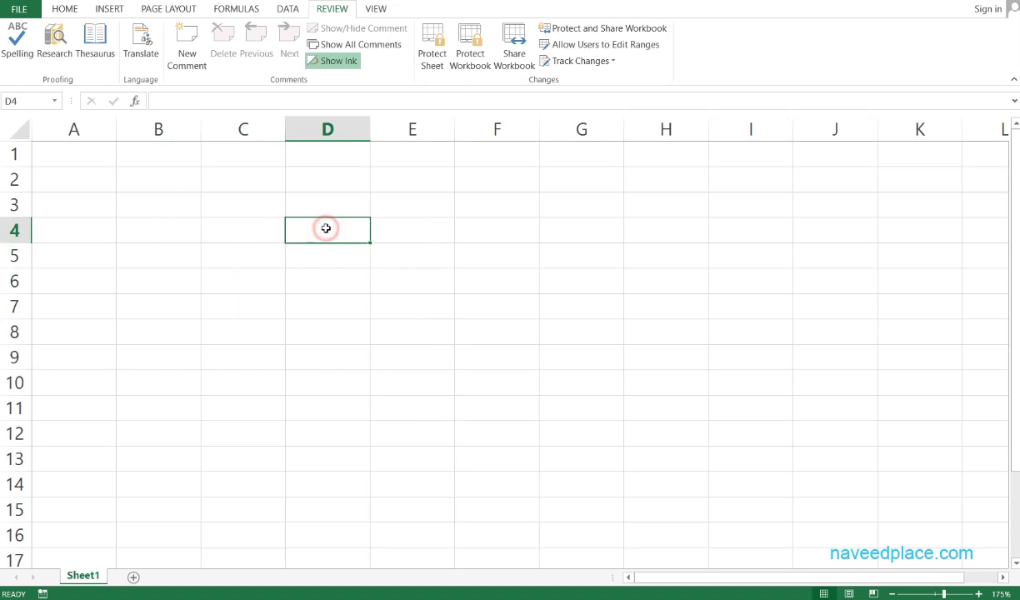
type("ds")
left_click(242, 236)
type("sd")
left_click(242, 253)
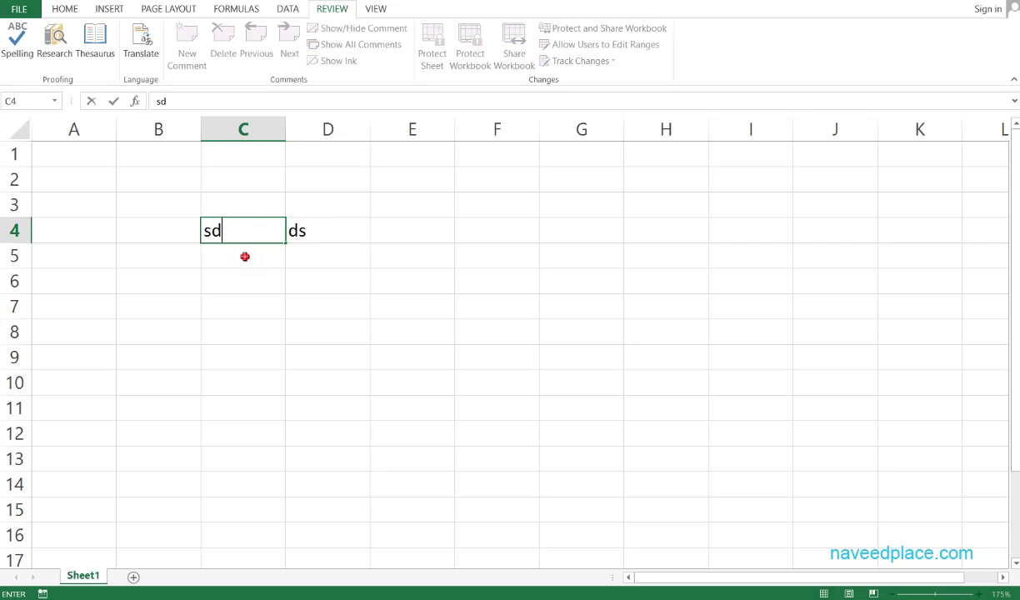
type("ds")
left_click(313, 254)
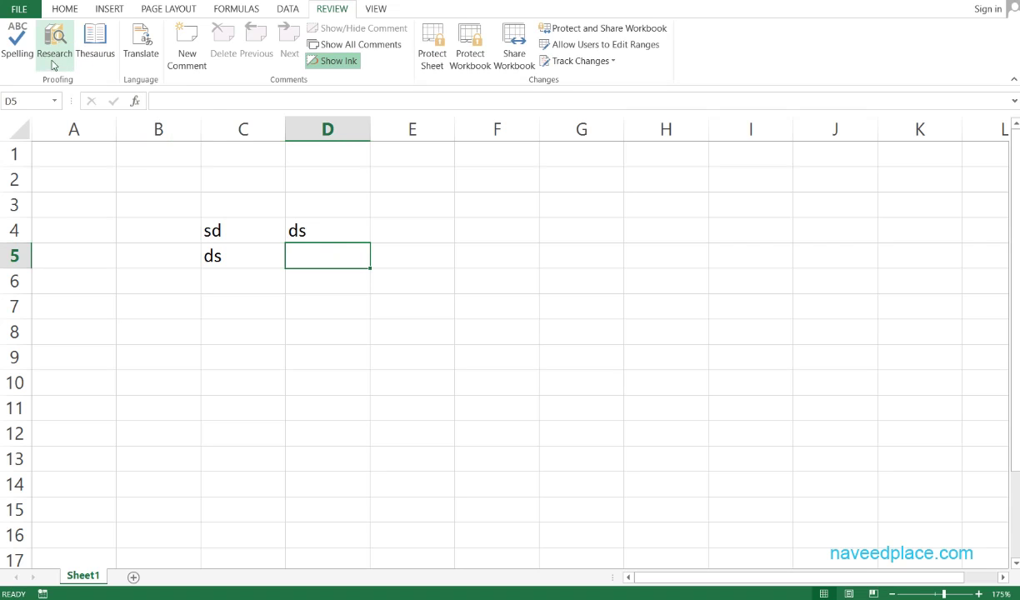
- Run a spelling check starting from cell D5 and dismiss it without checking from the beginning of the sheet
left_click(27, 64)
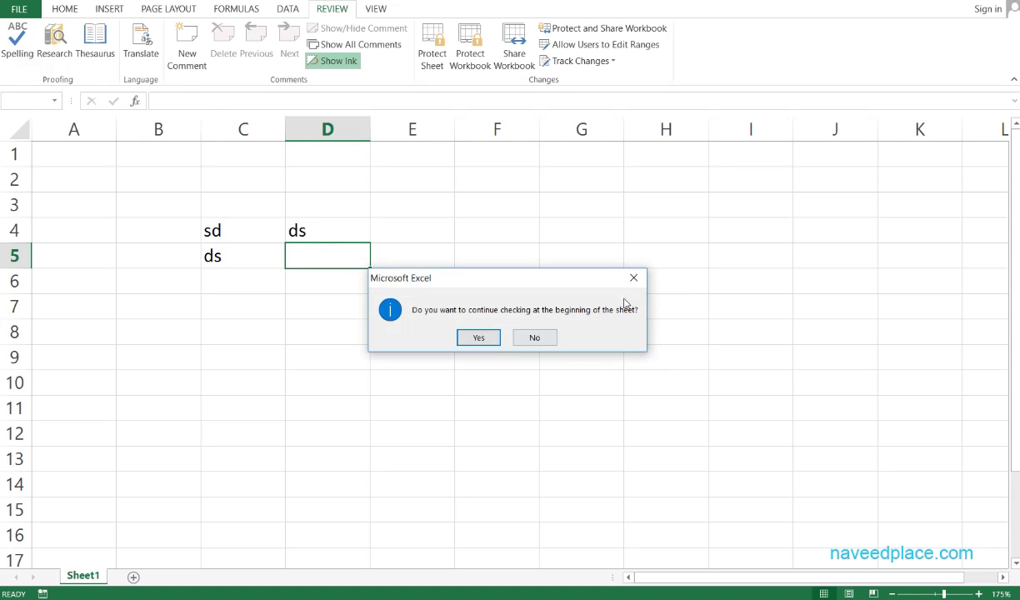
left_click(640, 282)
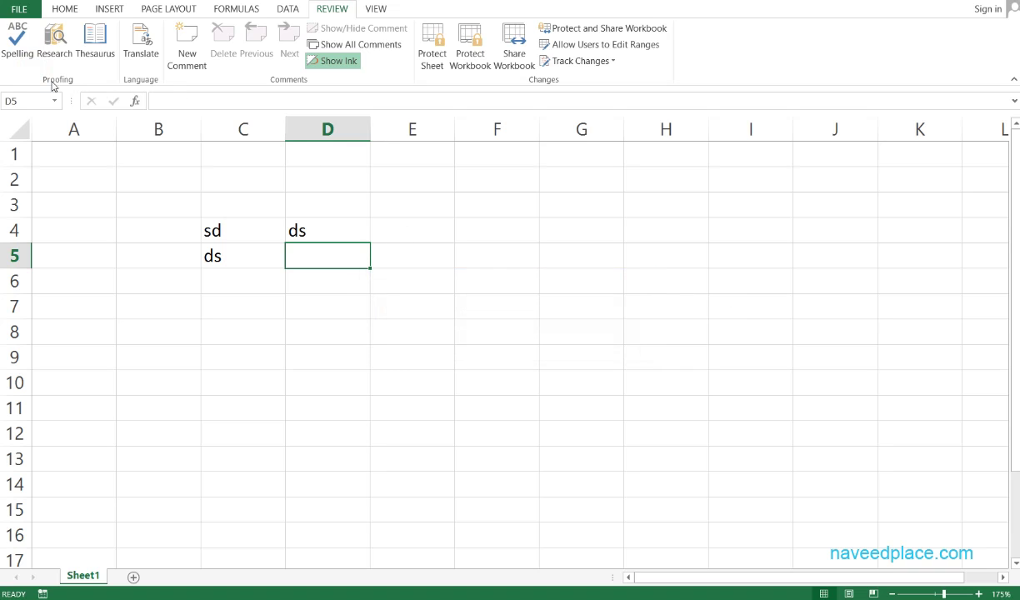
- Enter the misspelled word liog in cell C6
left_click(250, 254)
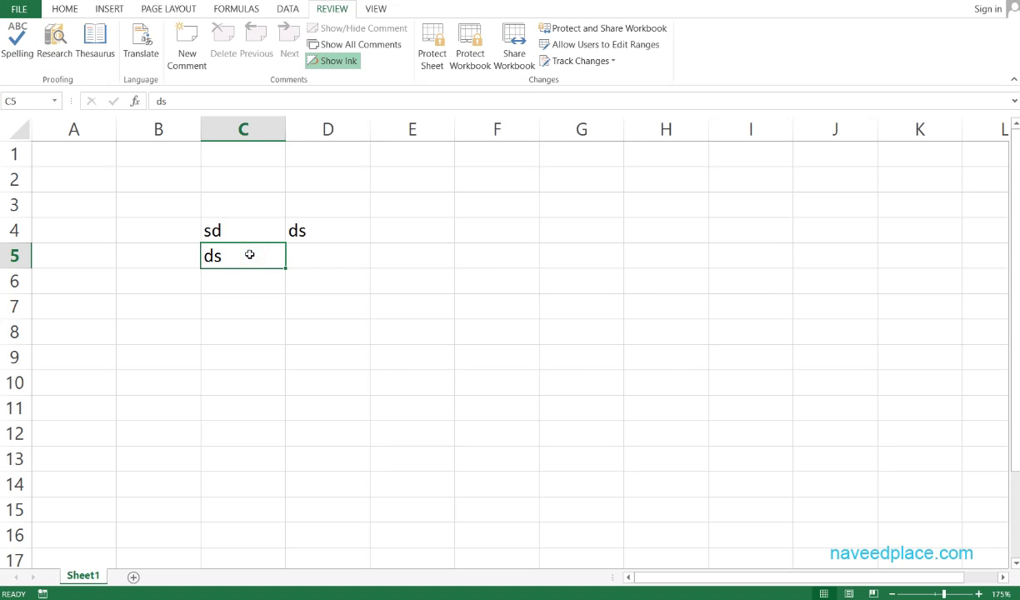
key("Return")
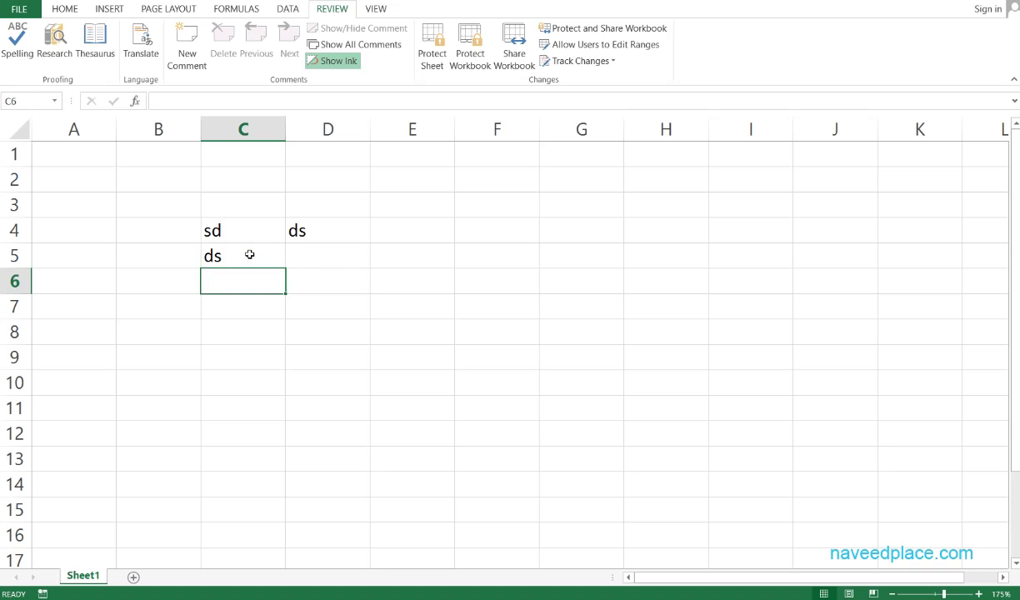
type("liog")
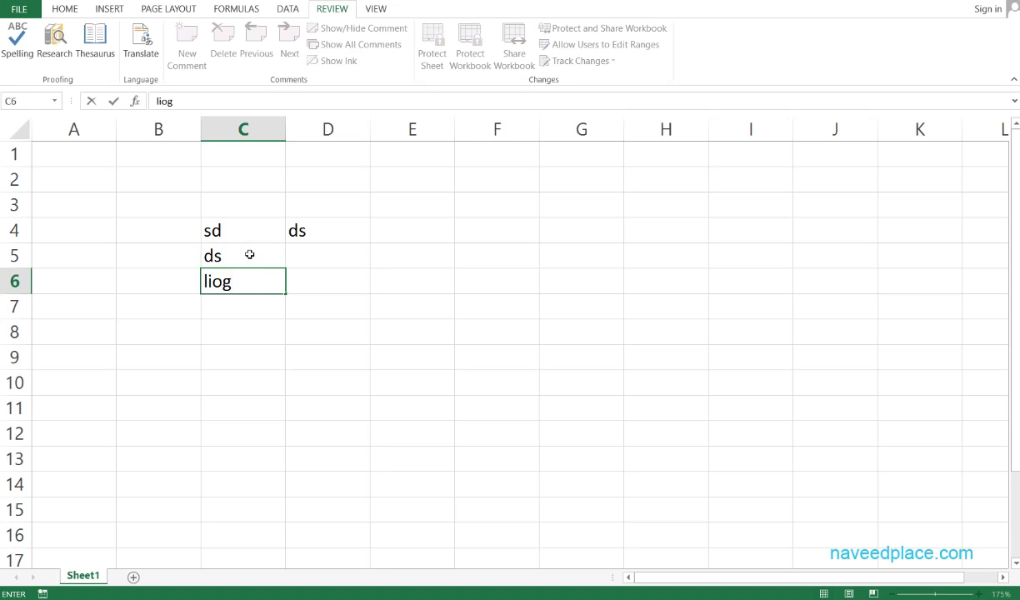
left_click(250, 332)
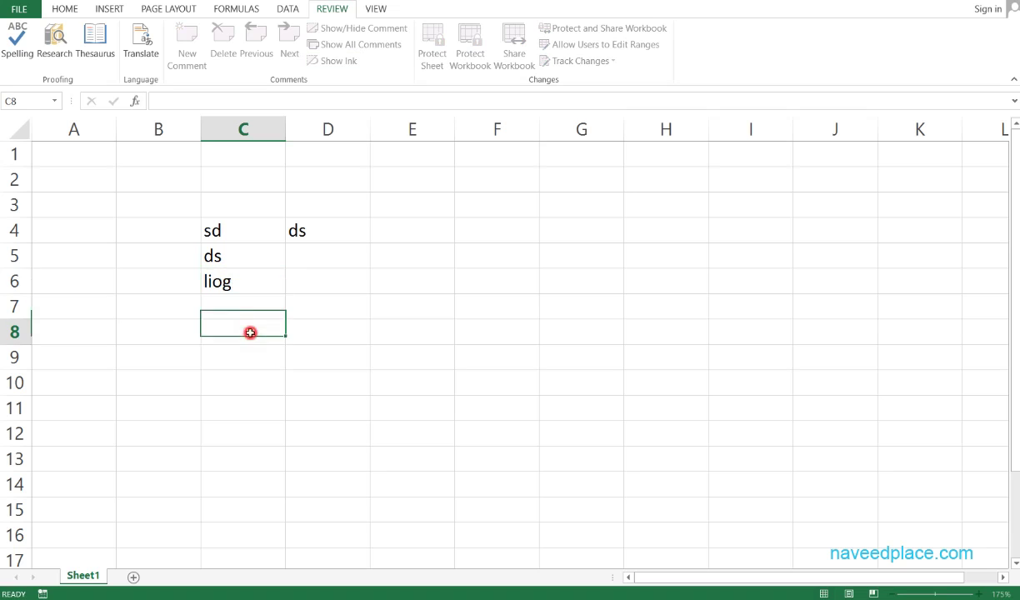
- Spell-check the word in C6, look through suggestions such as lion, ling and loin, and close without changing it
left_click(259, 282)
left_click(25, 41)
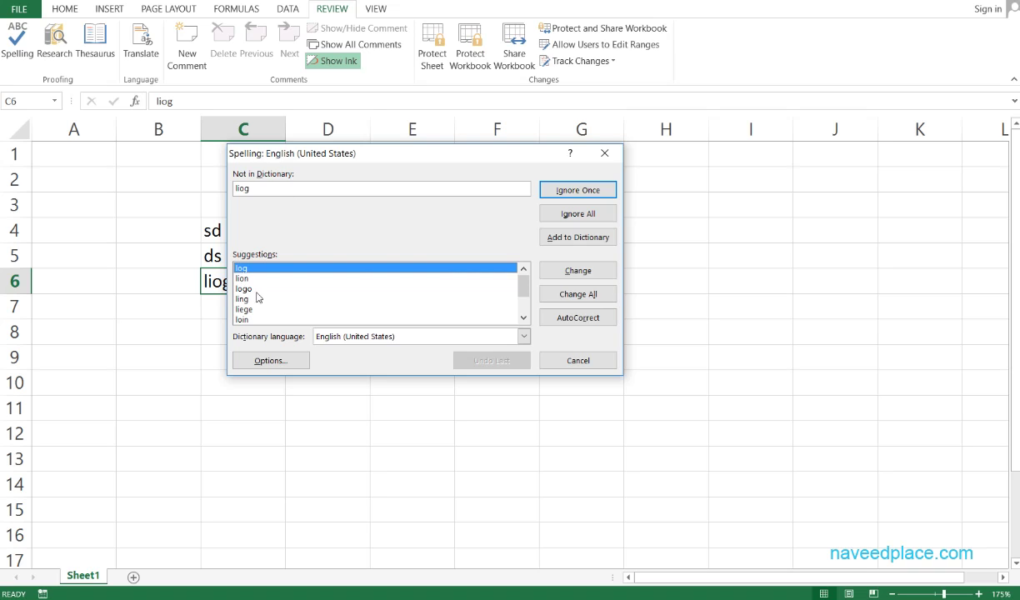
left_click(287, 277)
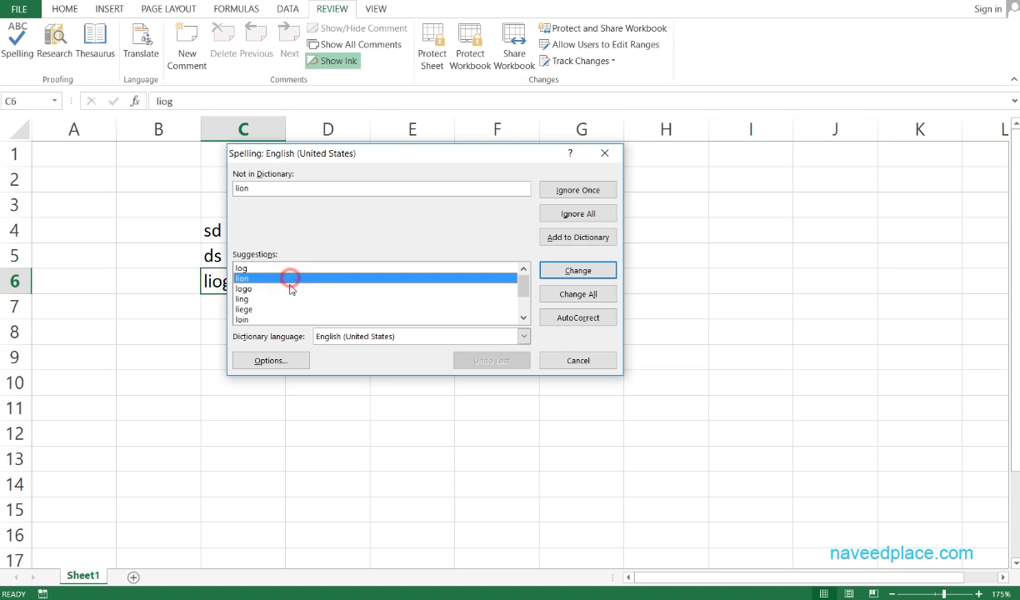
left_click(278, 298)
left_click(271, 319)
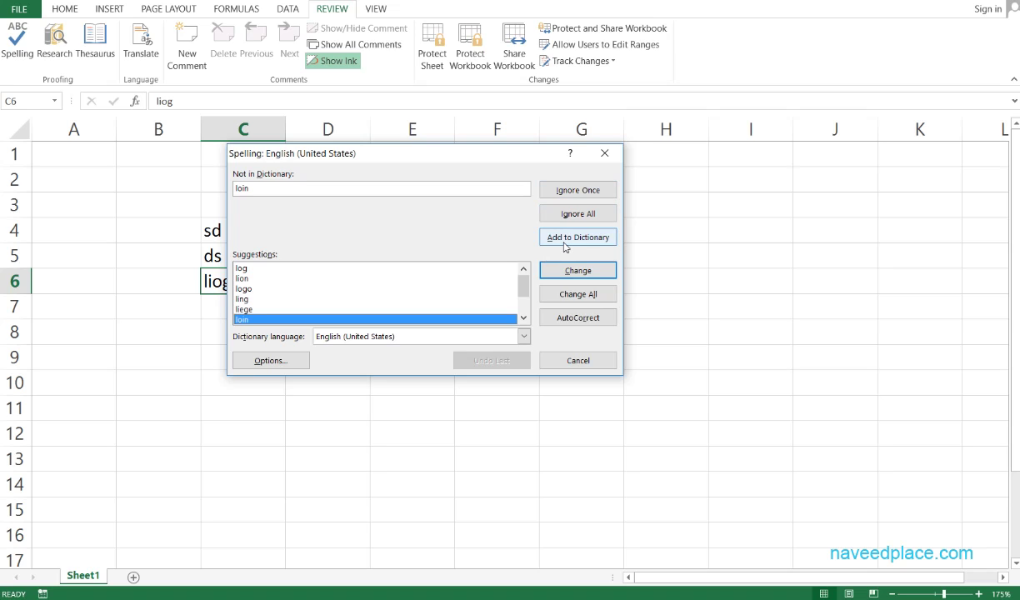
left_click(604, 153)
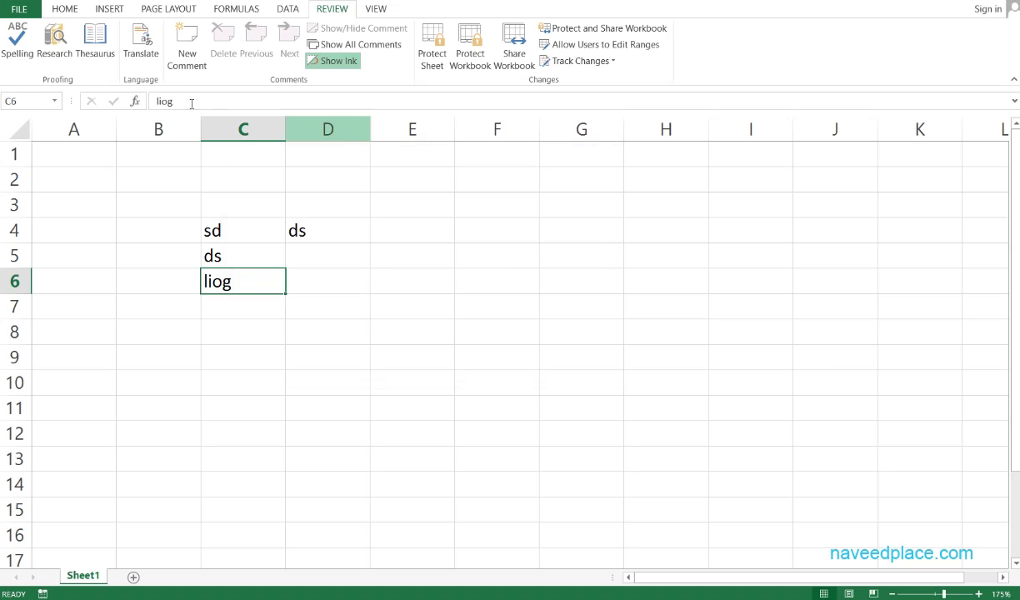
- Open Research for the word liog and look it up in the Thesaurus
left_click(50, 40)
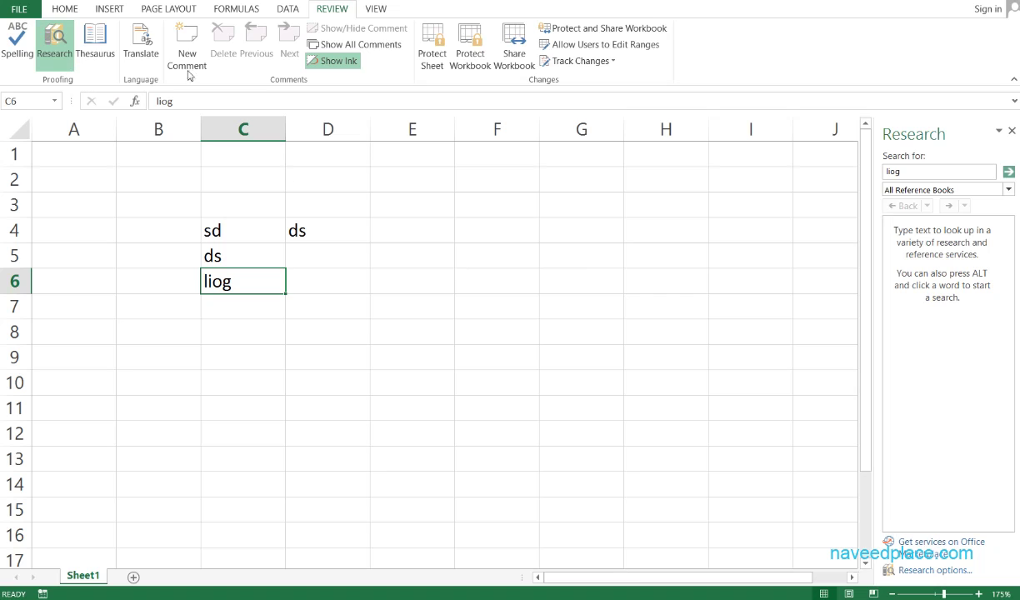
left_click(95, 52)
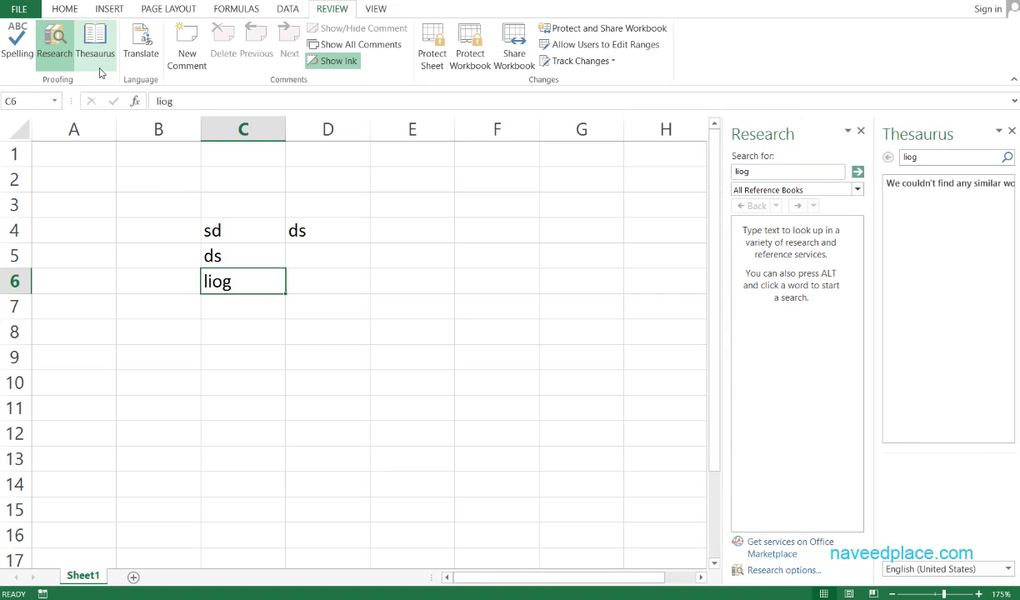
- Enter the word sit in cell C7
left_click(244, 309)
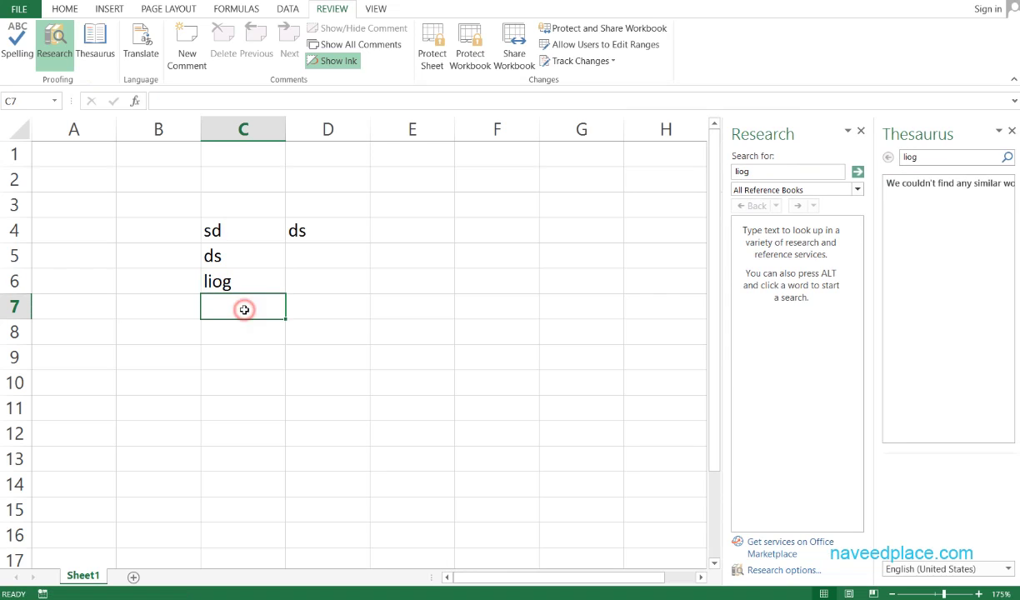
type("sd")
key("BackSpace")
type("it")
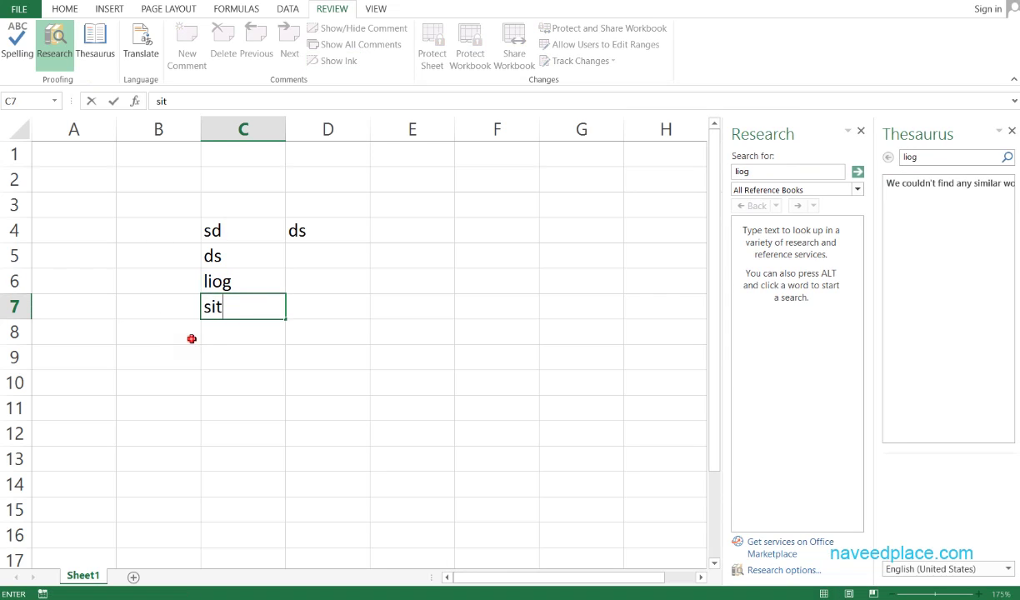
left_click(194, 337)
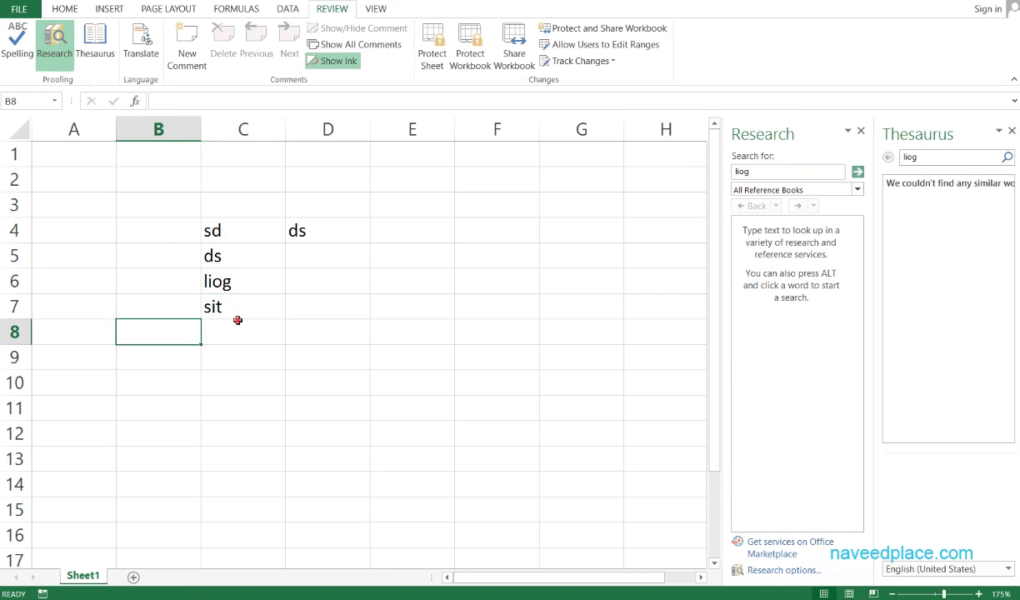
- Look up synonyms for the word in C7 in the Thesaurus, and close the Thesaurus and Research panes
left_click_drag(239, 322, 243, 312)
left_click(244, 314)
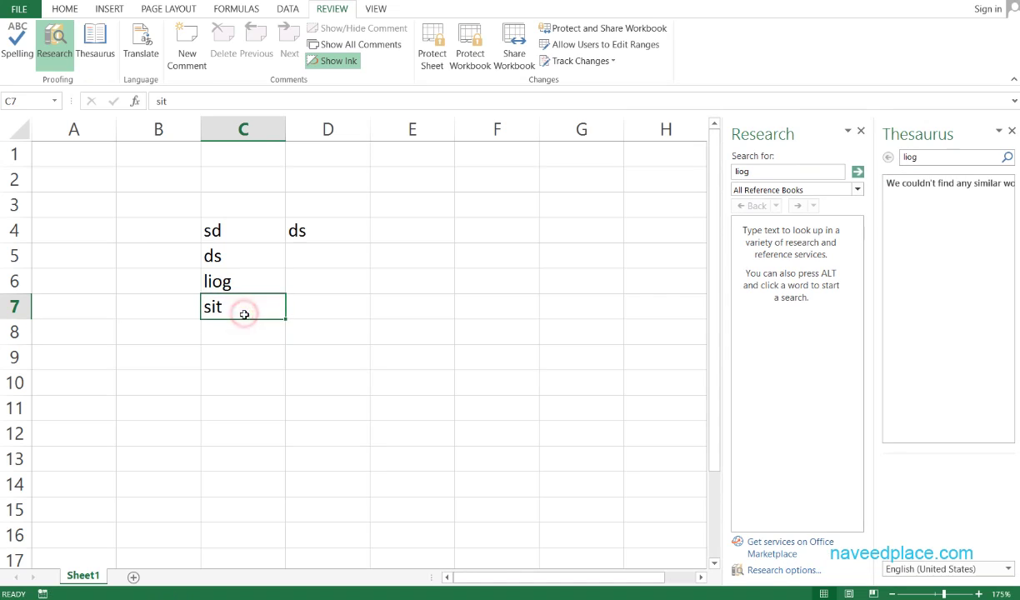
left_click(95, 42)
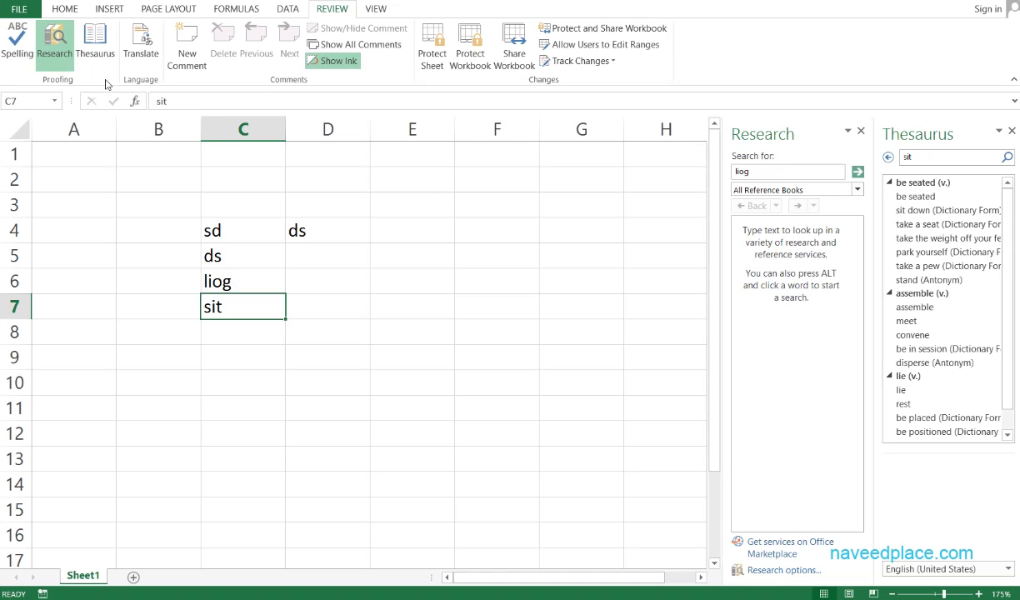
left_click(59, 54)
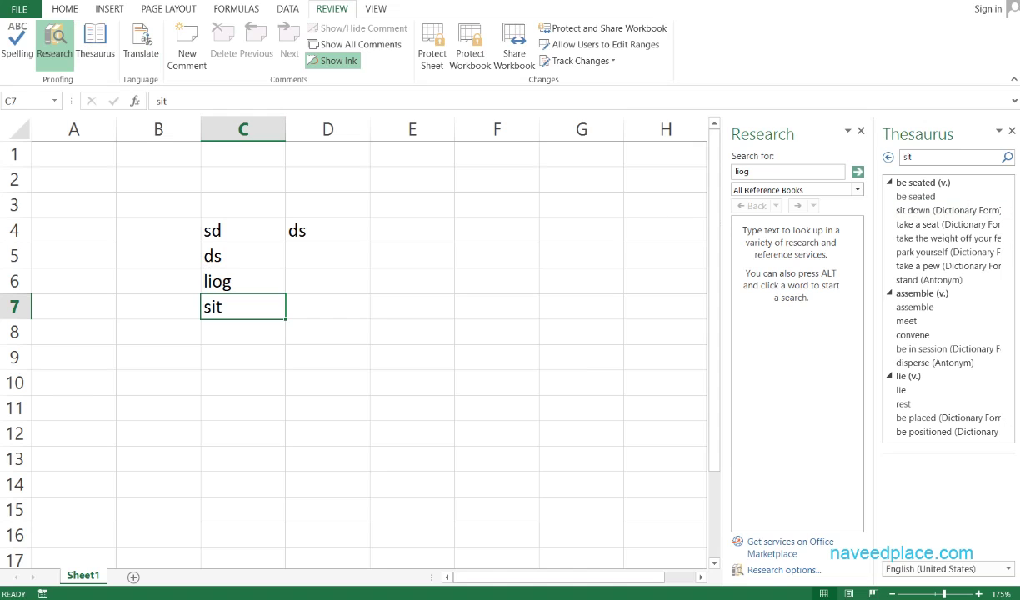
left_click(1011, 131)
left_click(1011, 132)
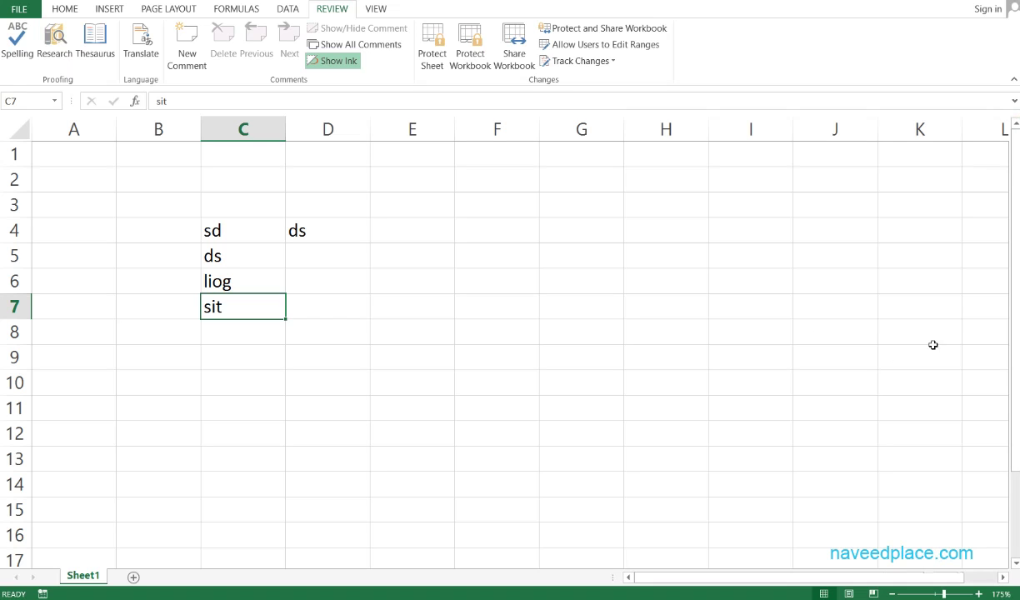
- Look up the French translation of the word in C7, review the available source and target languages, and close the translation pane
left_click(143, 54)
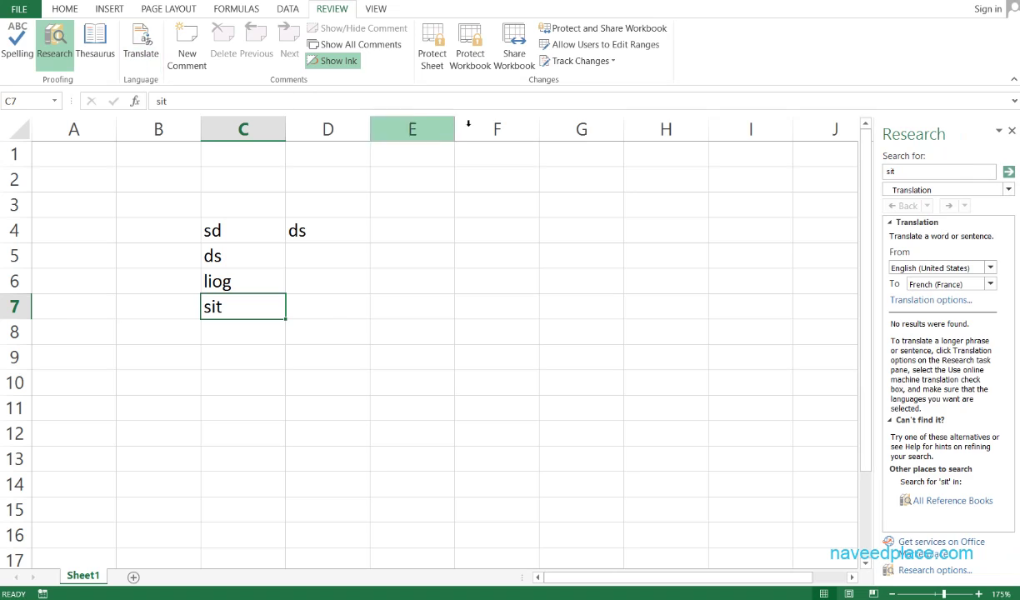
left_click(976, 267)
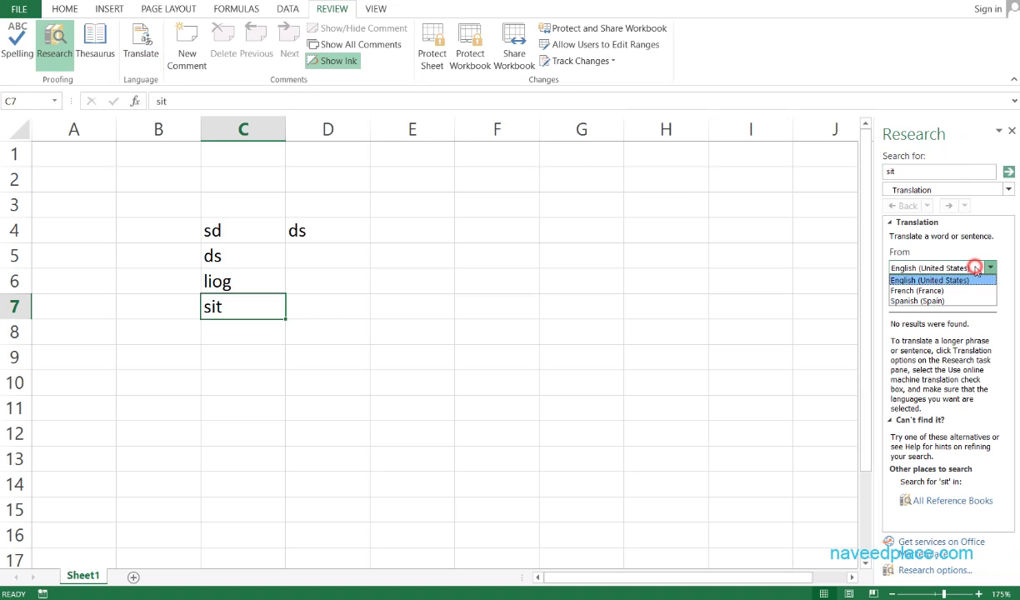
left_click(971, 265)
left_click(966, 285)
left_click(935, 293)
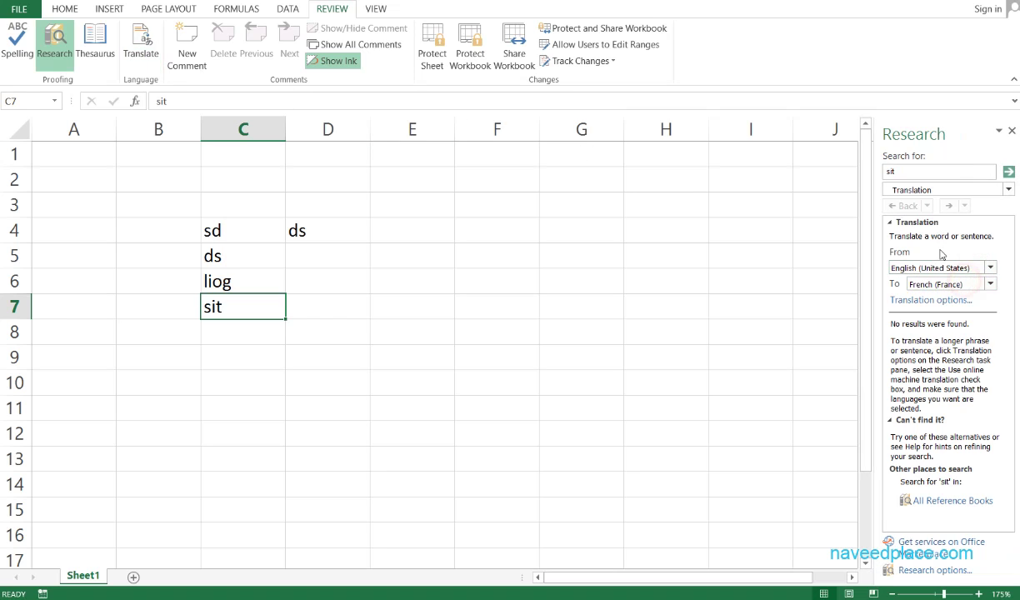
left_click(921, 283)
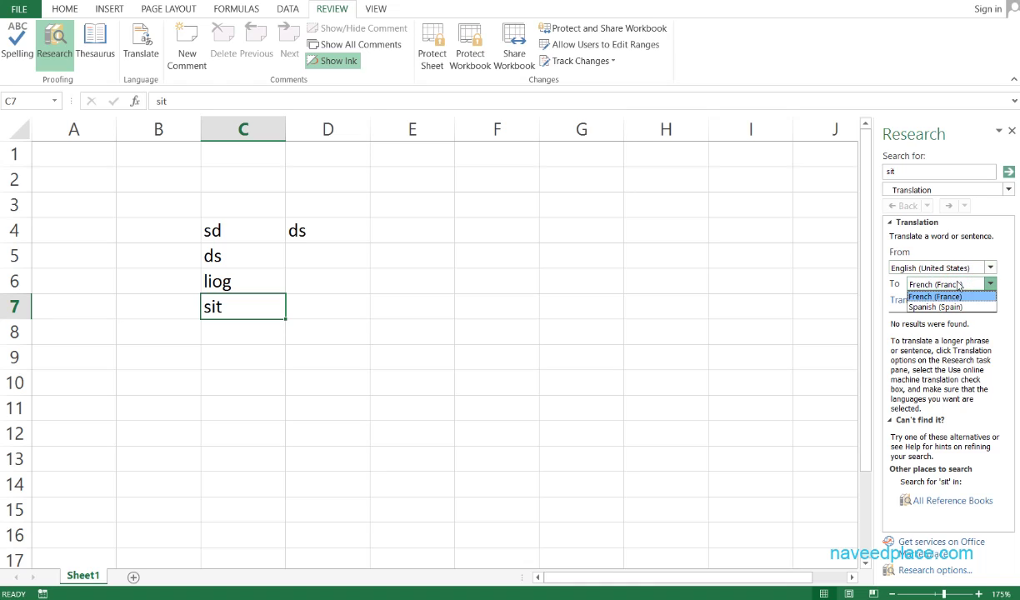
left_click(717, 345)
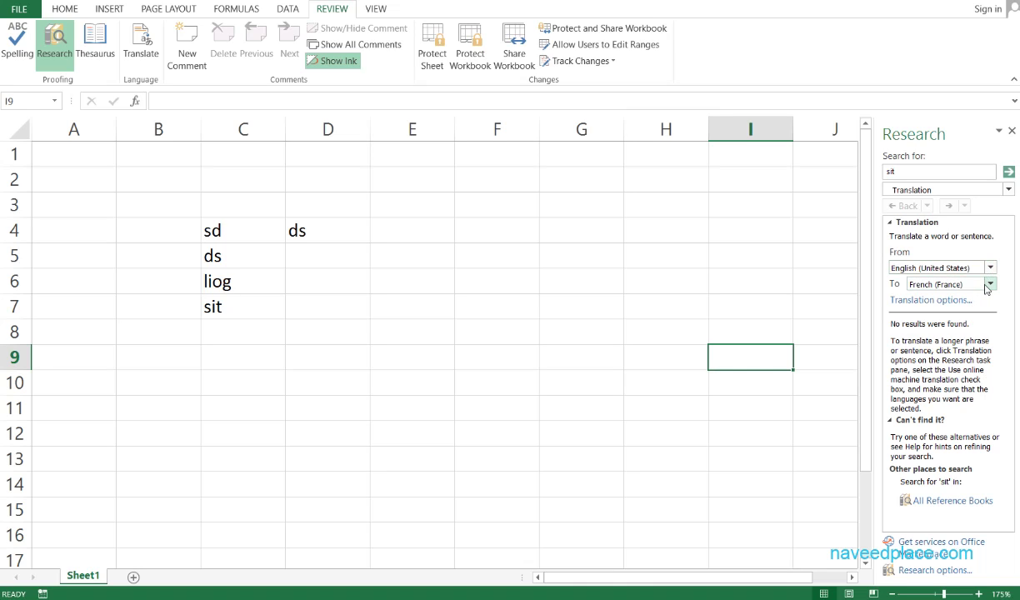
left_click(226, 296)
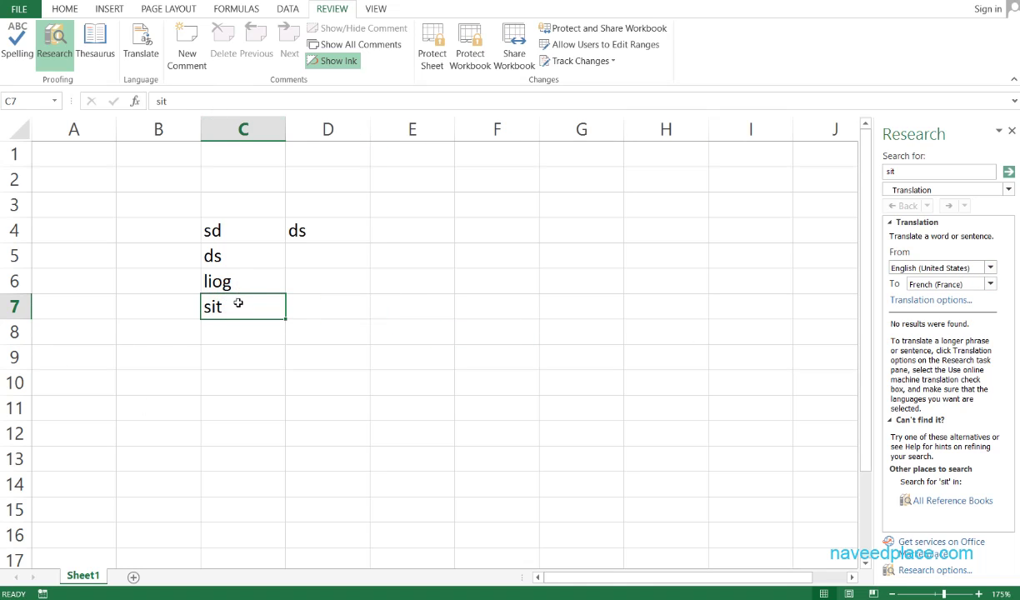
left_click(1011, 131)
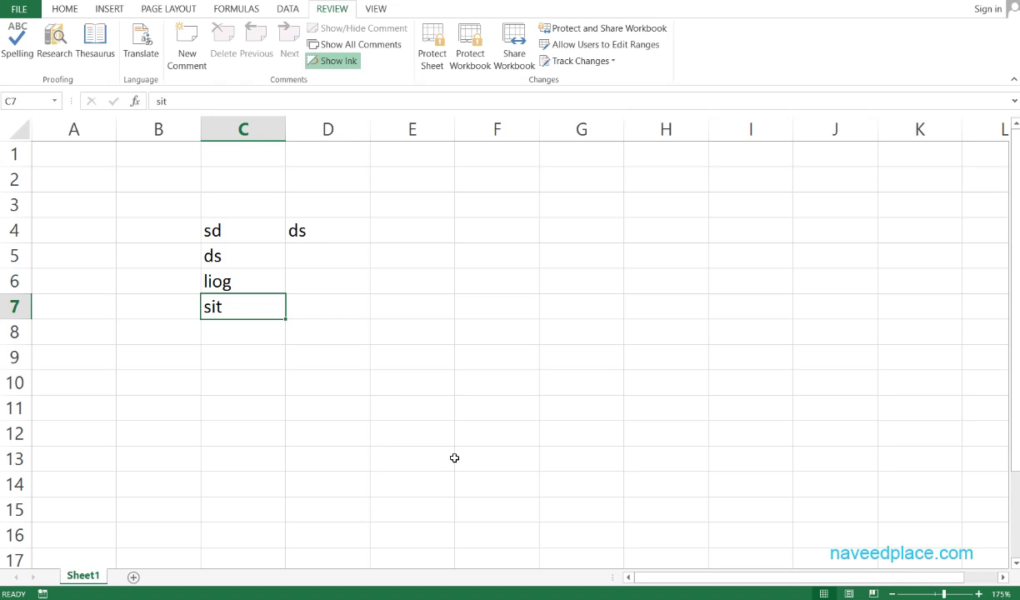
- Insert a new comment on cell C4
left_click(259, 327)
left_click(258, 281)
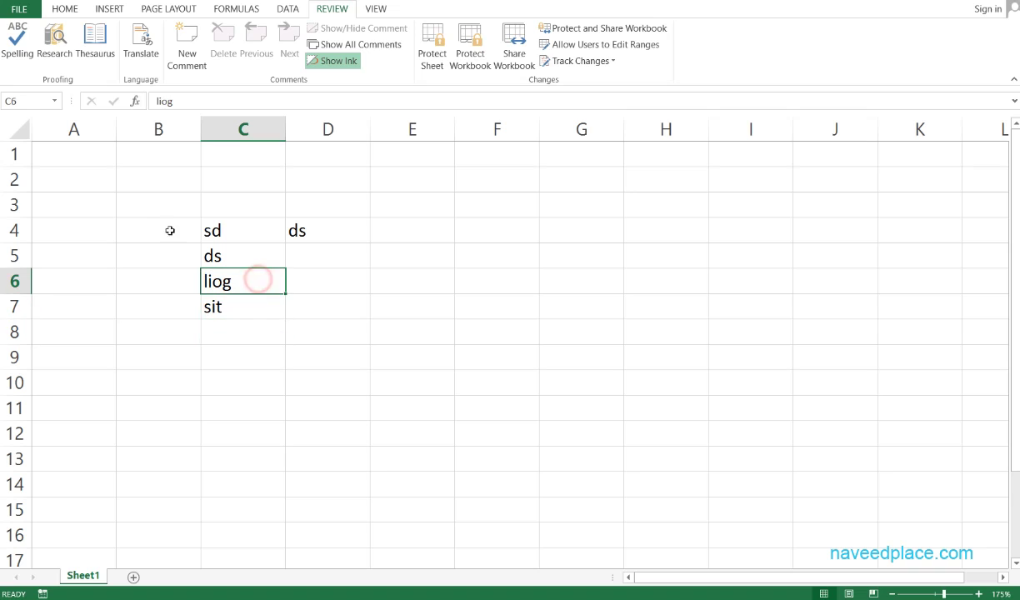
left_click(237, 230)
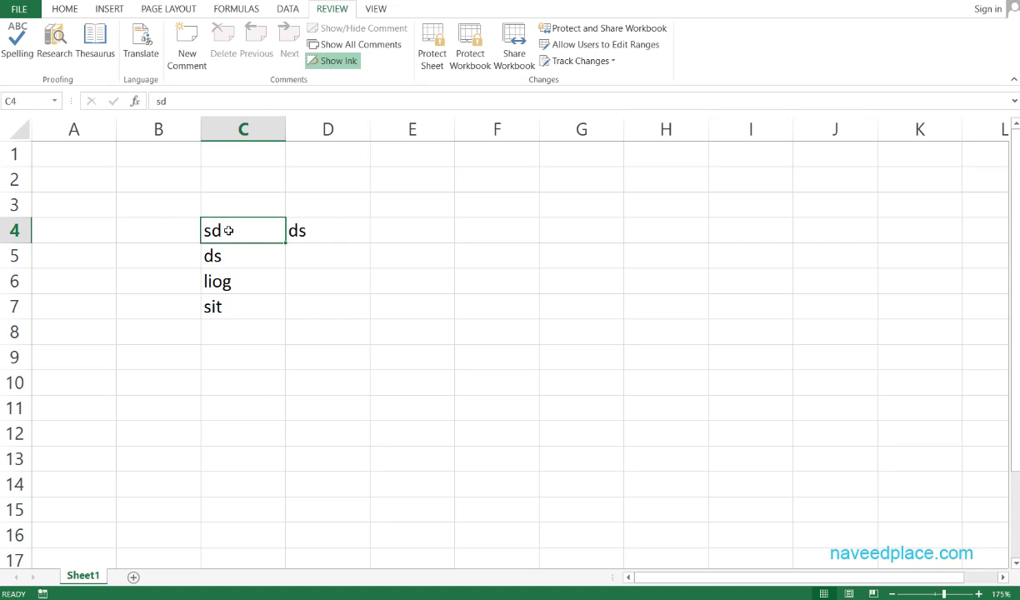
left_click(187, 50)
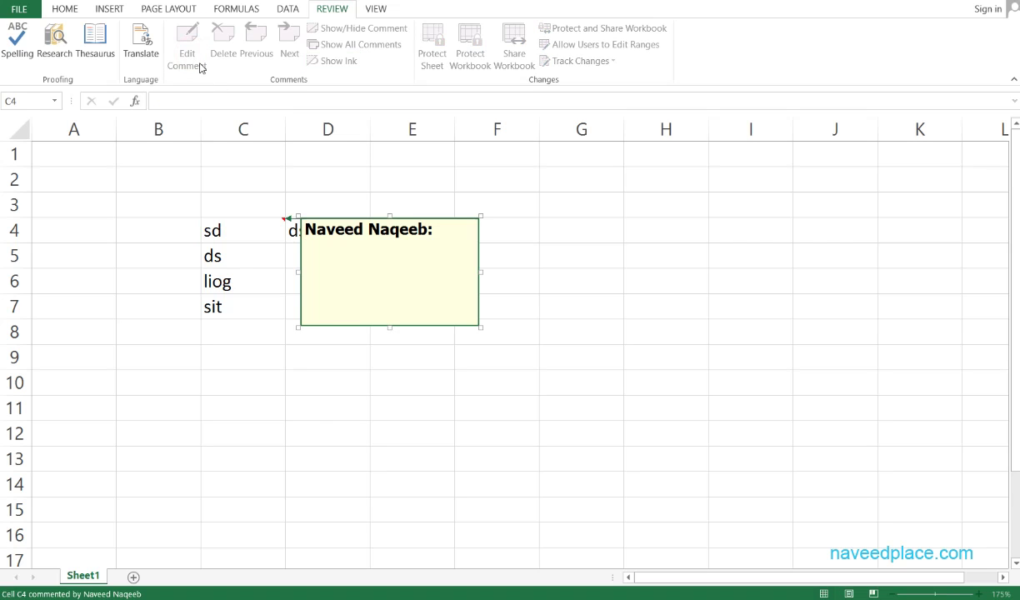
- Replace the author's full name in the C4 comment heading with the first name in lowercase, keeping the colon
left_click_drag(329, 230, 430, 232)
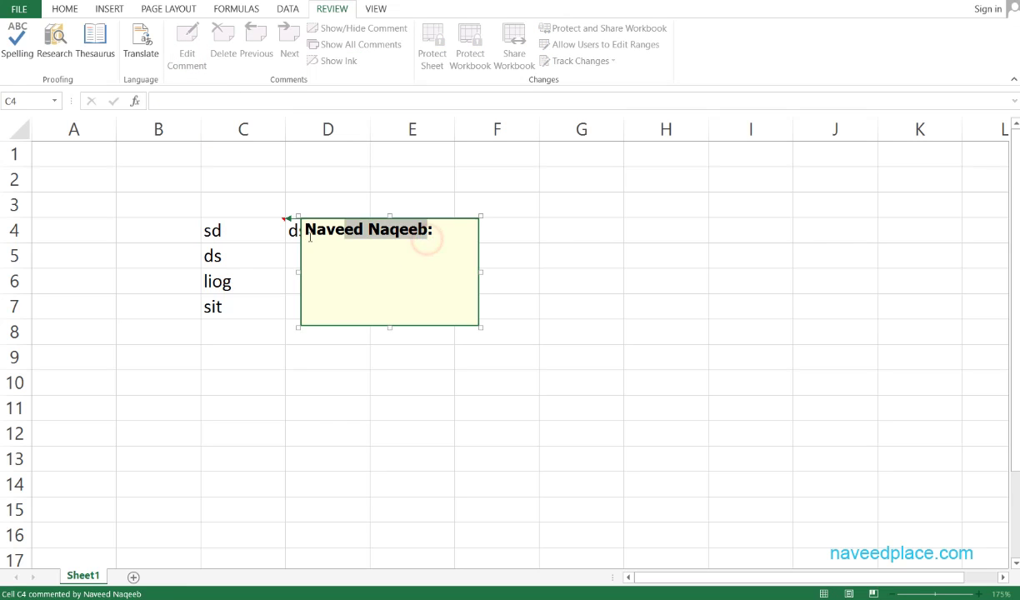
key("BackSpace")
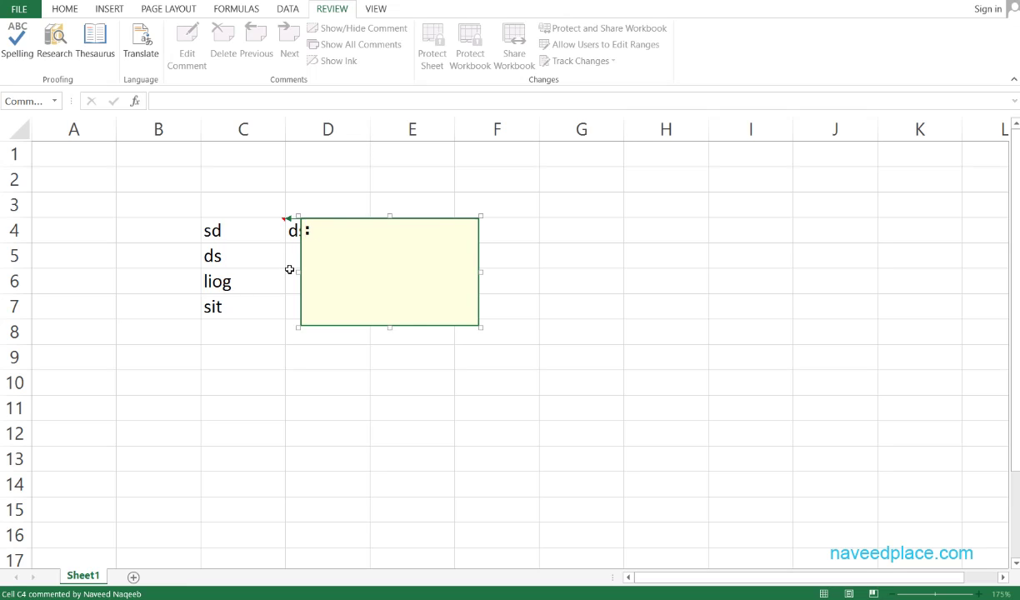
type("Na")
key("BackSpace")
key("BackSpace")
type("naveed")
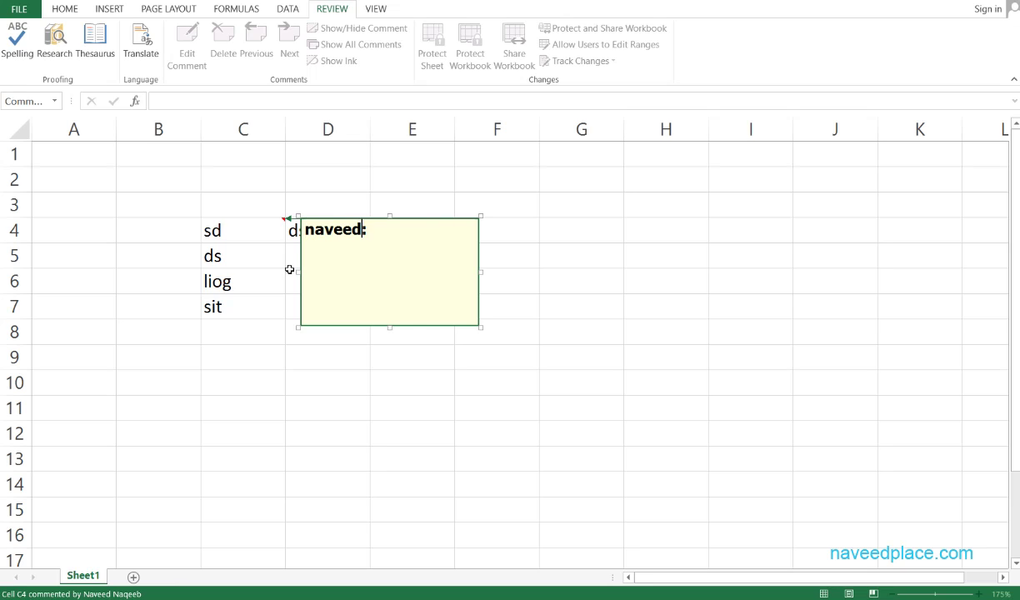
- Complete the C4 comment heading as naveedplace.com and add the lines "sbjsbdnjsns" and "smn;sl;dms;lmd" below it
type("place.com")
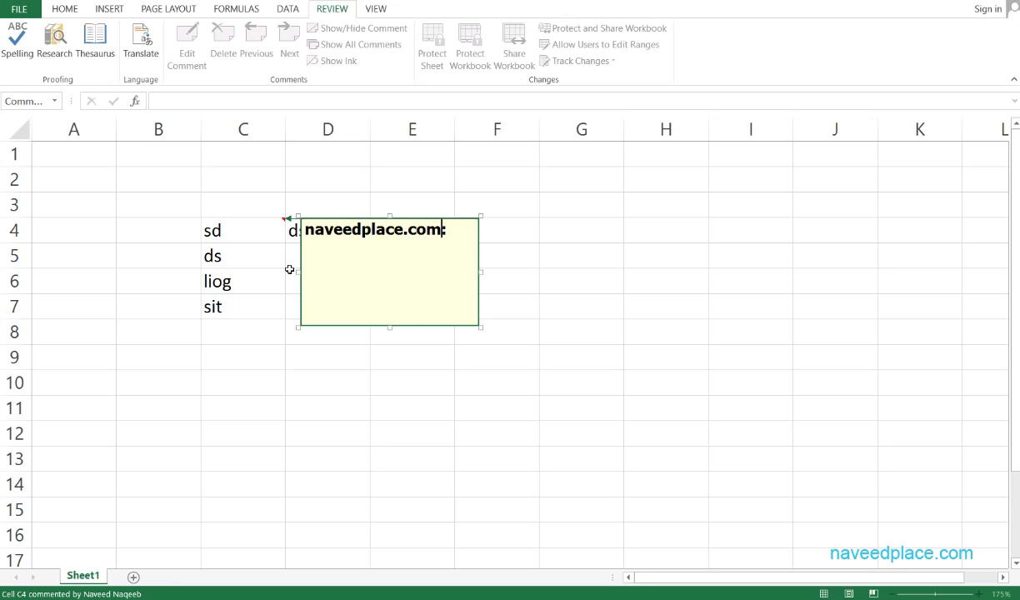
left_click(450, 243)
key("Return")
type("sbjsbdnjsns")
key("Return")
type("s")
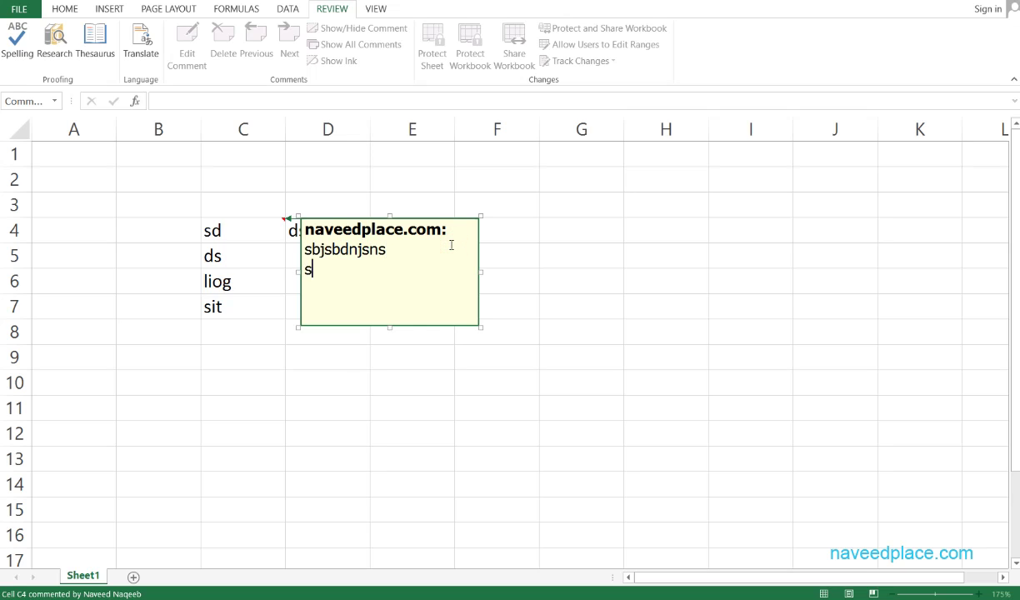
type("mn;sl;dms;lmd")
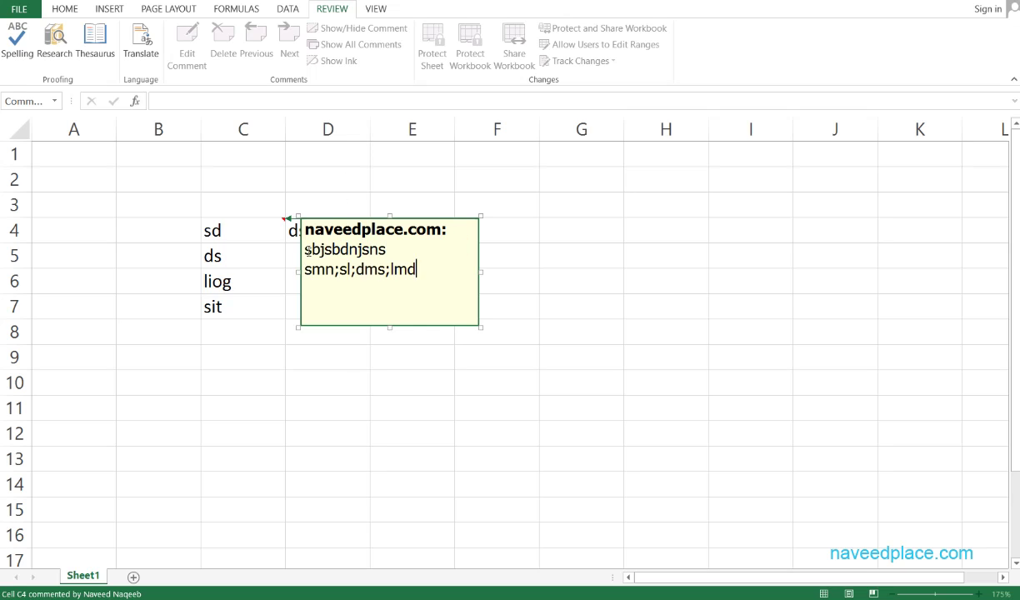
left_click(424, 423)
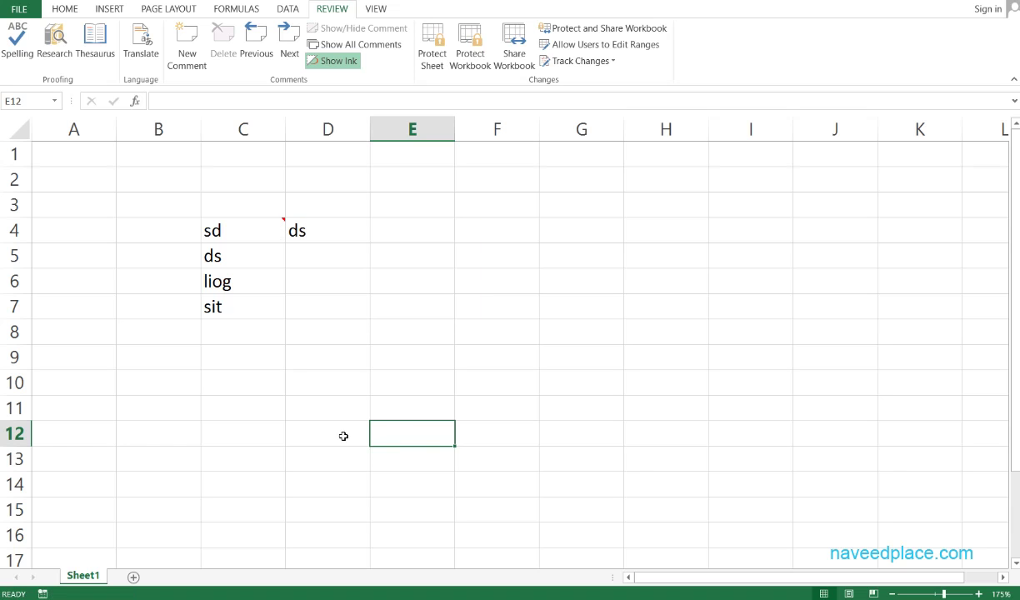
- Enlarge the sheet view and display the comment attached to cell C4
scroll(339, 444, "up", 7, "ctrl")
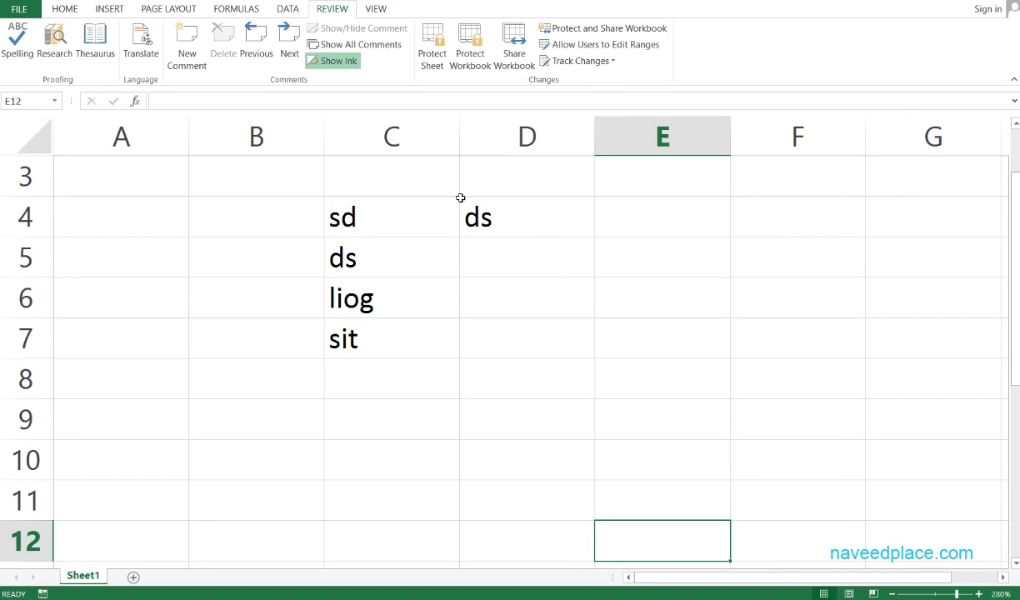
mouse_move(442, 202)
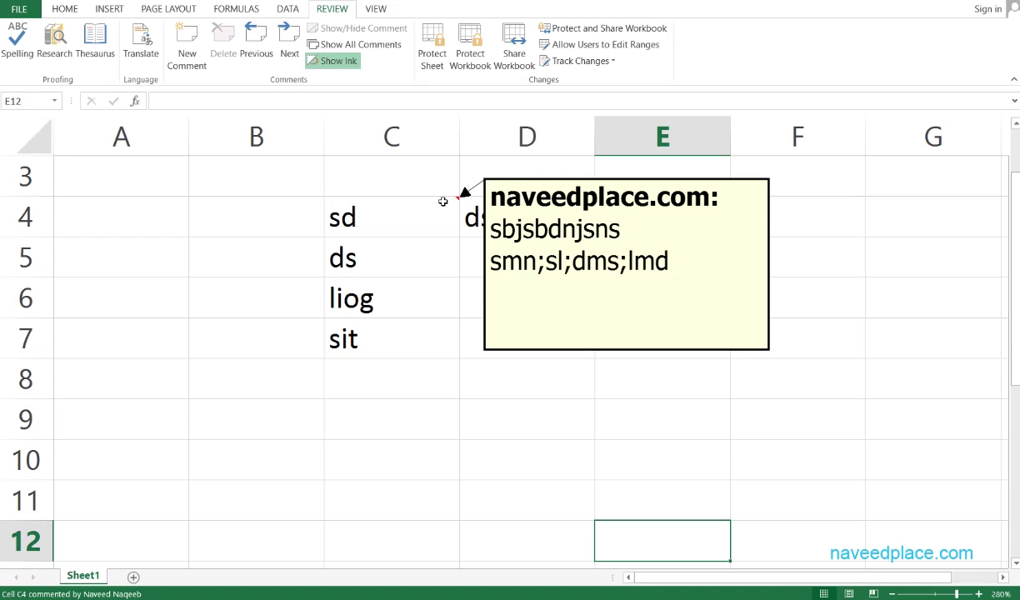
left_click(468, 386)
- Insert new comments on cells C7 and D4, leaving only the default author heading in each
left_click(394, 334)
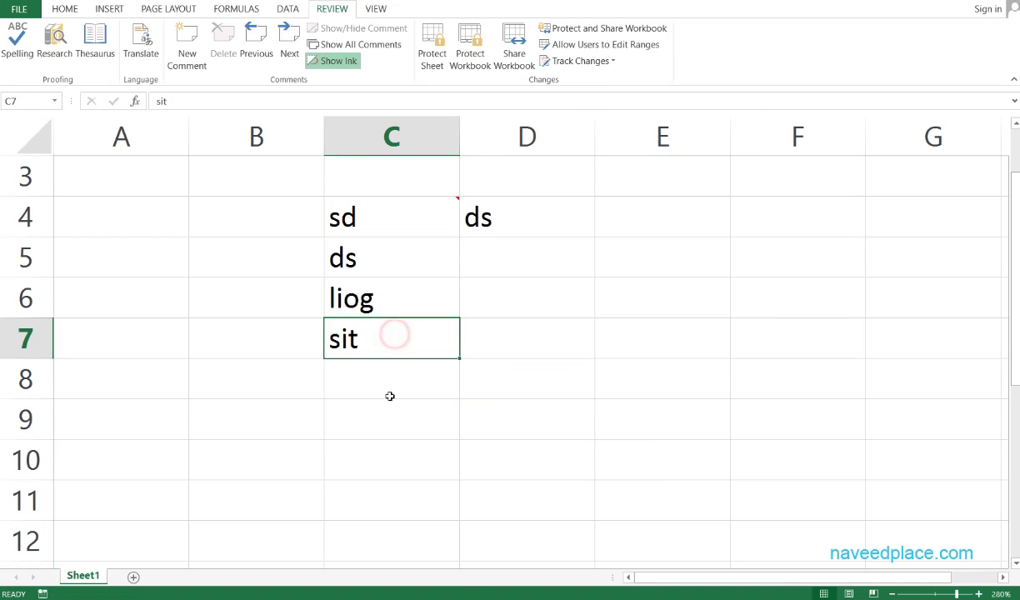
left_click(187, 40)
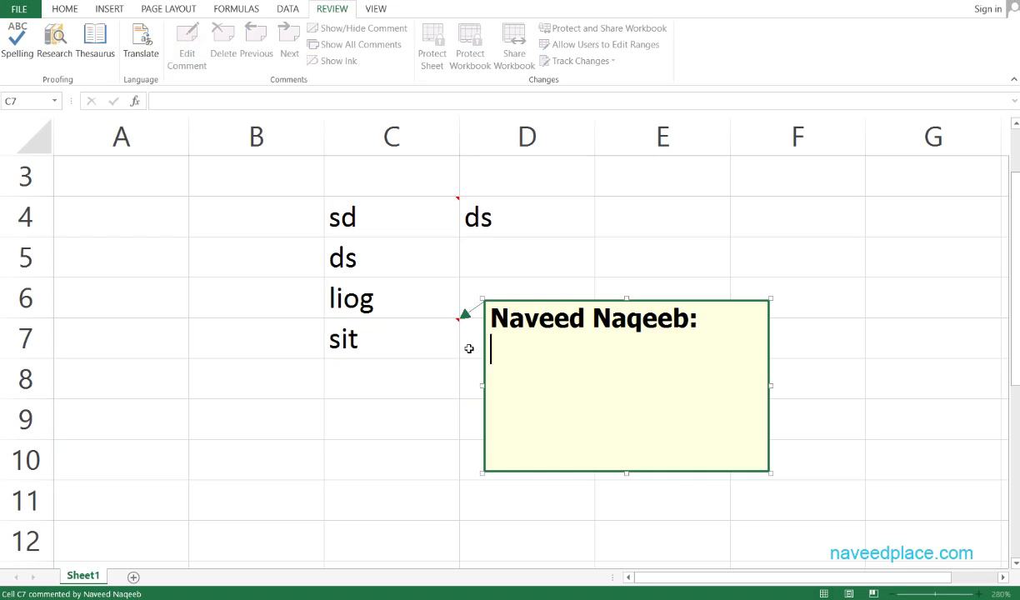
left_click(531, 222)
left_click(187, 46)
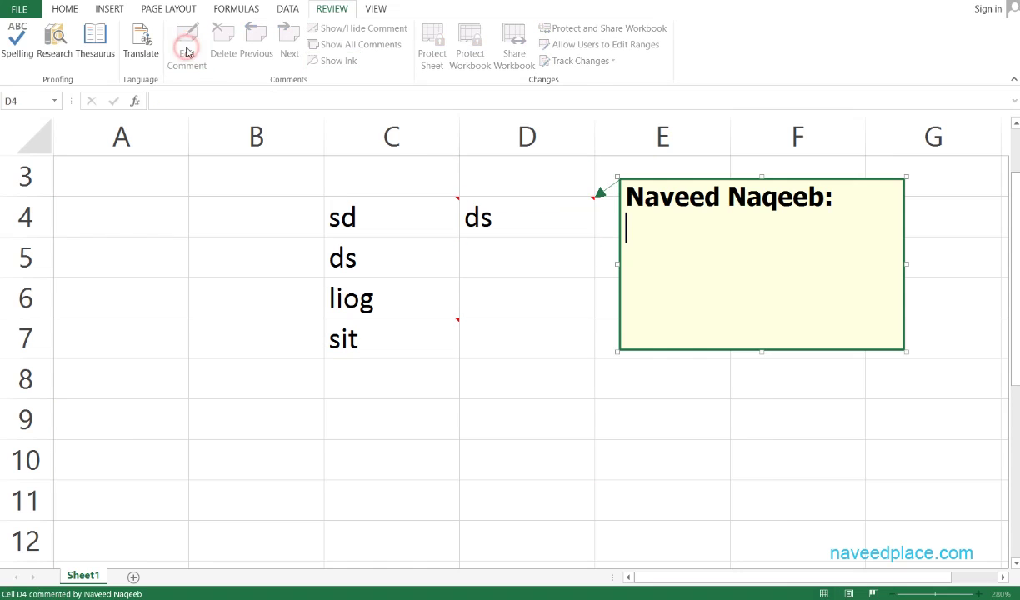
left_click(418, 337)
- Starting from cell C4, browse forward through the sheet's comments to the one on C7, and go back to the C4 comment
left_click(432, 223)
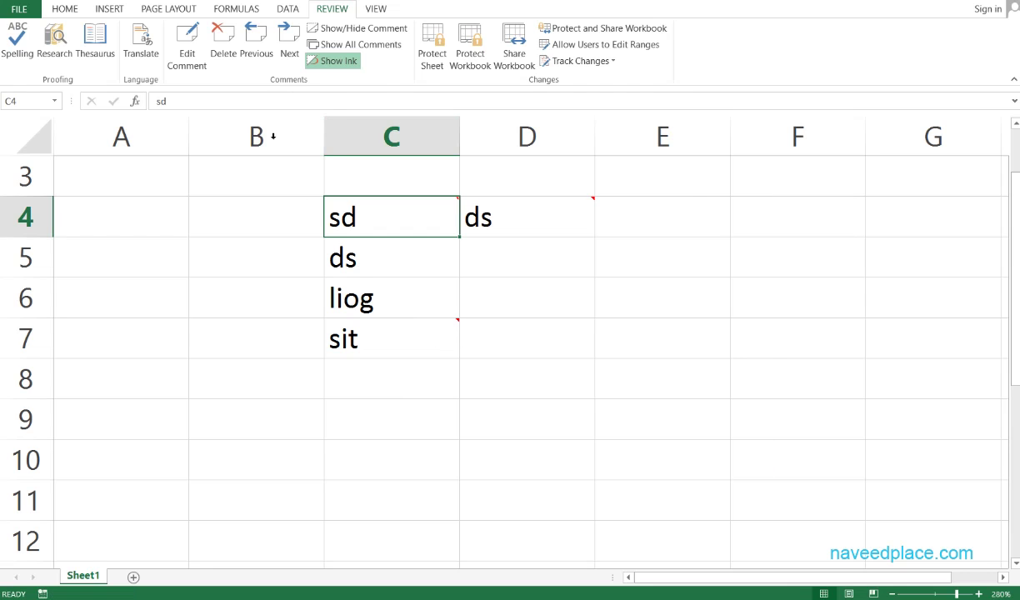
left_click(285, 52)
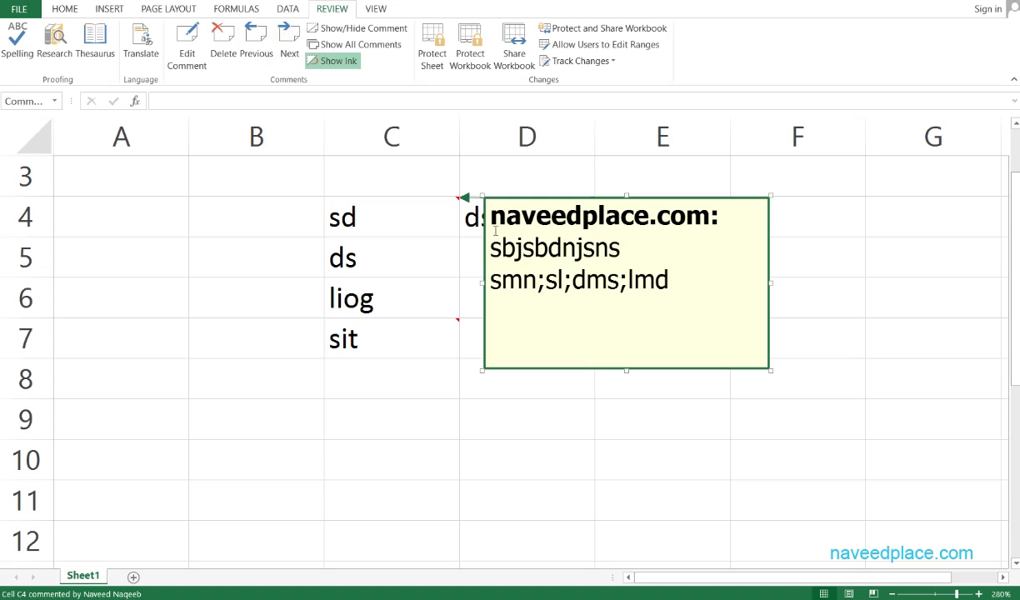
left_click(288, 38)
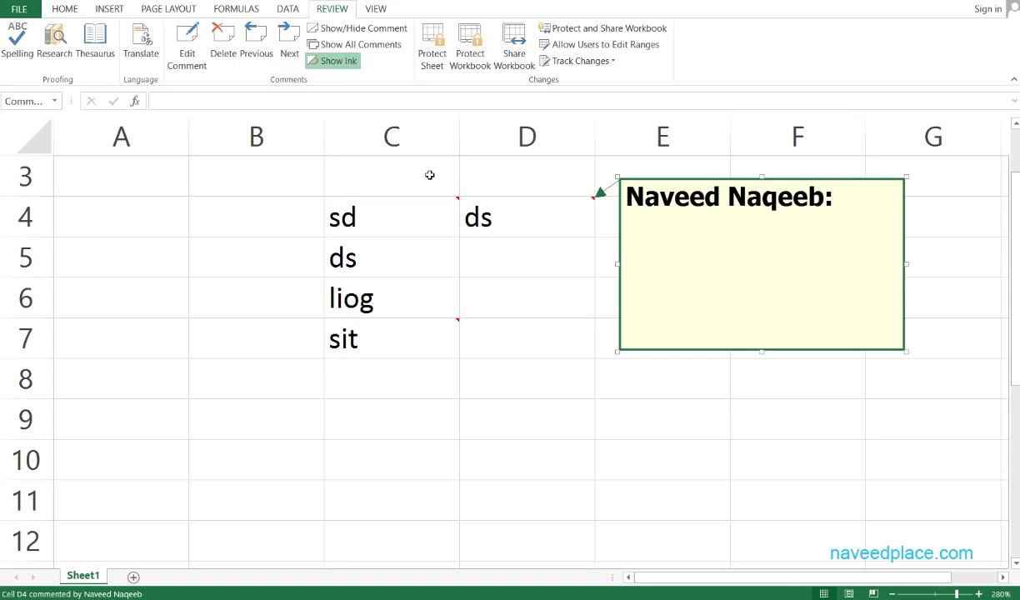
left_click(285, 53)
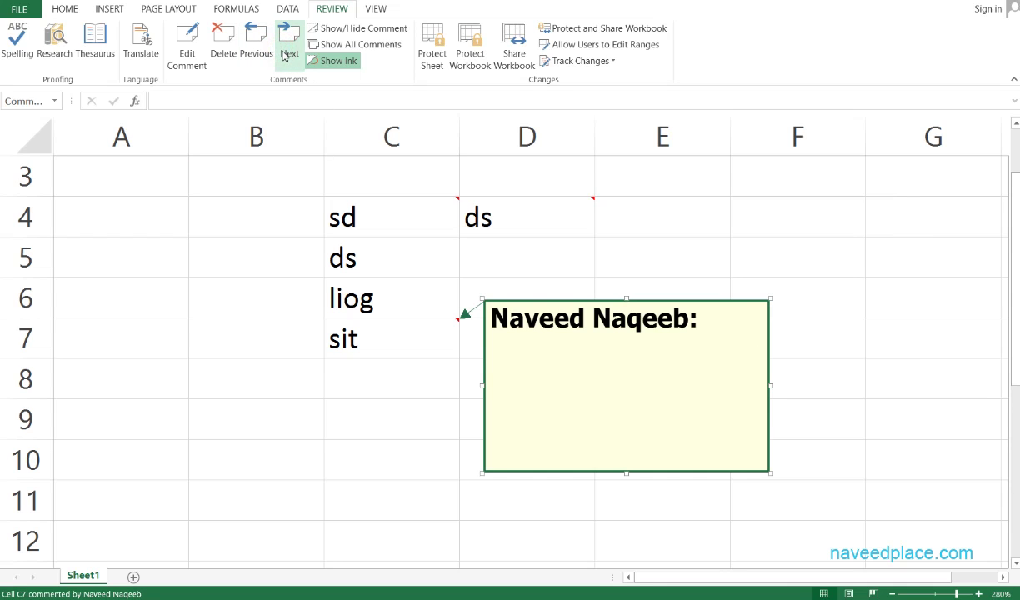
left_click(269, 53)
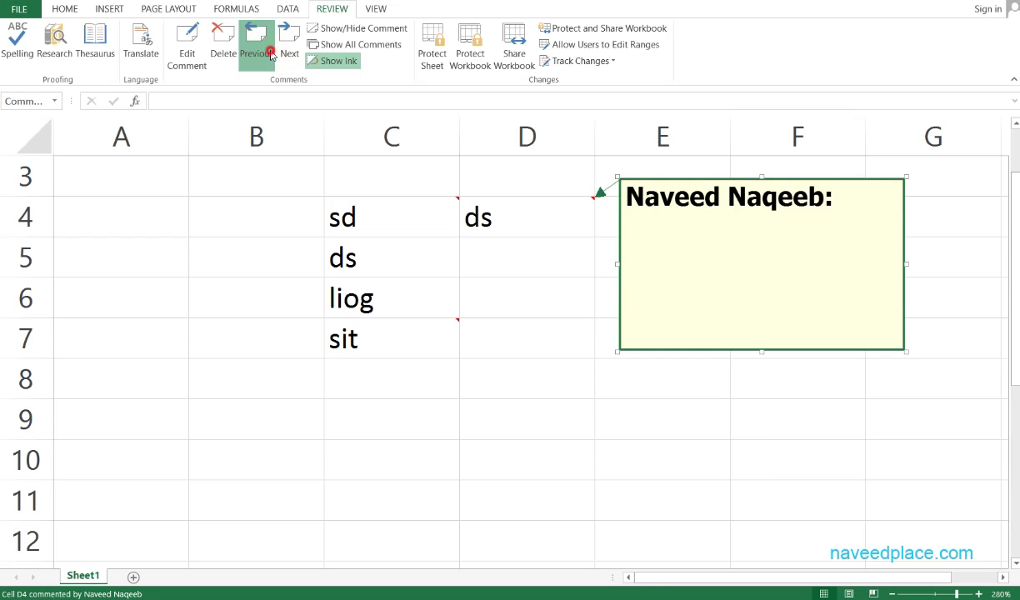
left_click(269, 53)
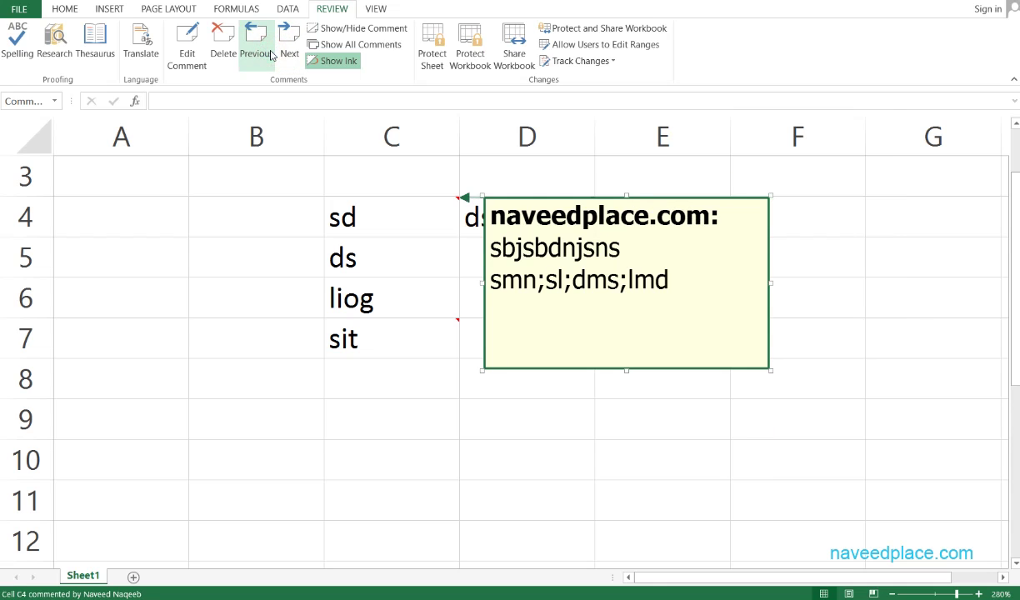
- Show all comments on the sheet at once, and hide them again
left_click(356, 46)
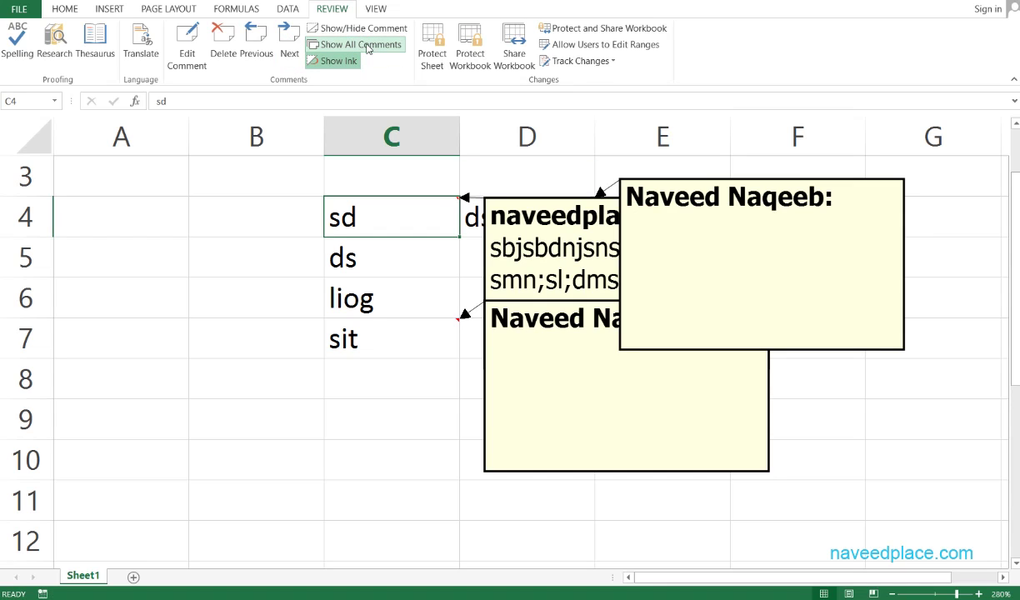
left_click(367, 46)
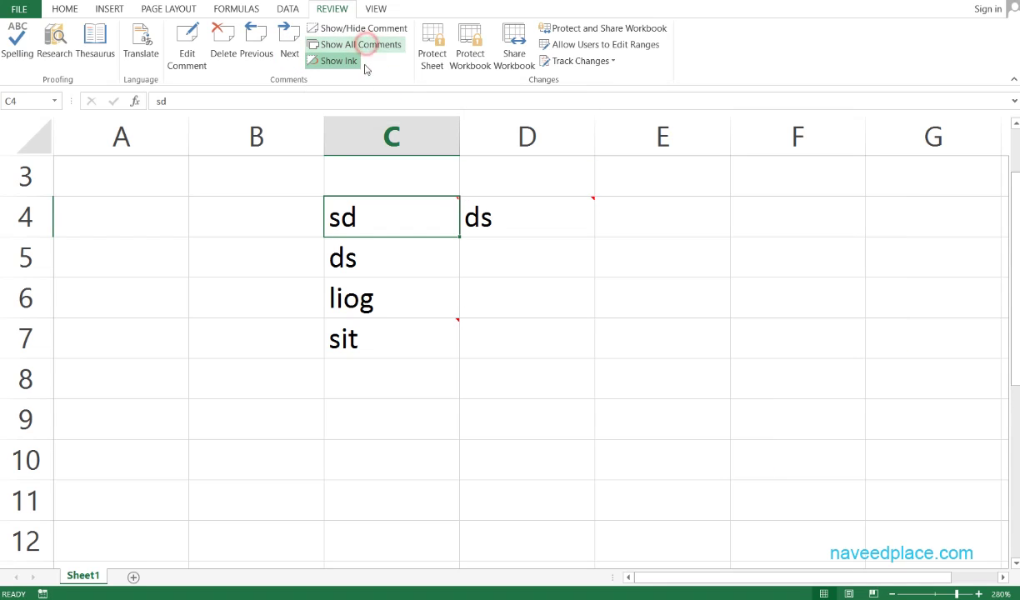
left_click(137, 444)
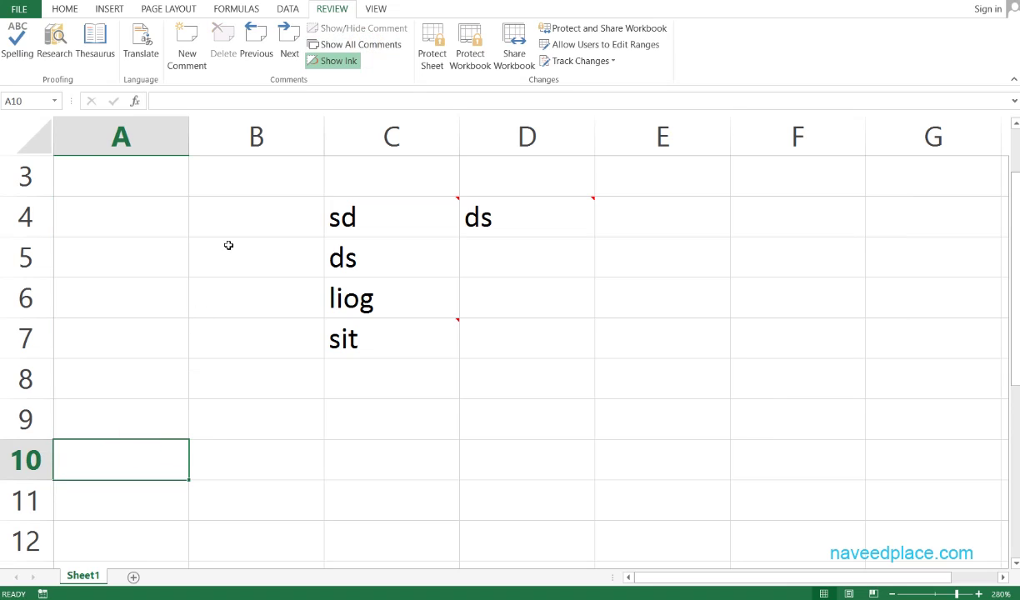